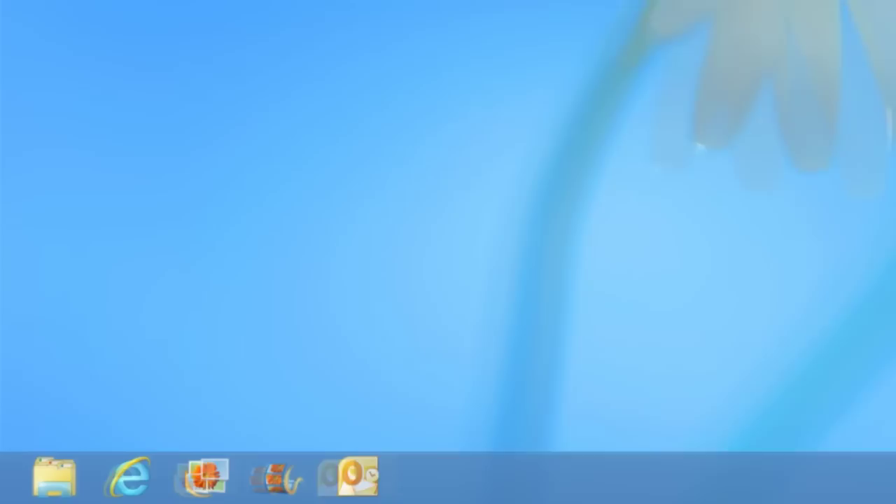
- Open Photo Gallery on Windows 8 and search the Windows 7 programs for "photo"
{"action": "left_click", "coordinate": [7, 499]}
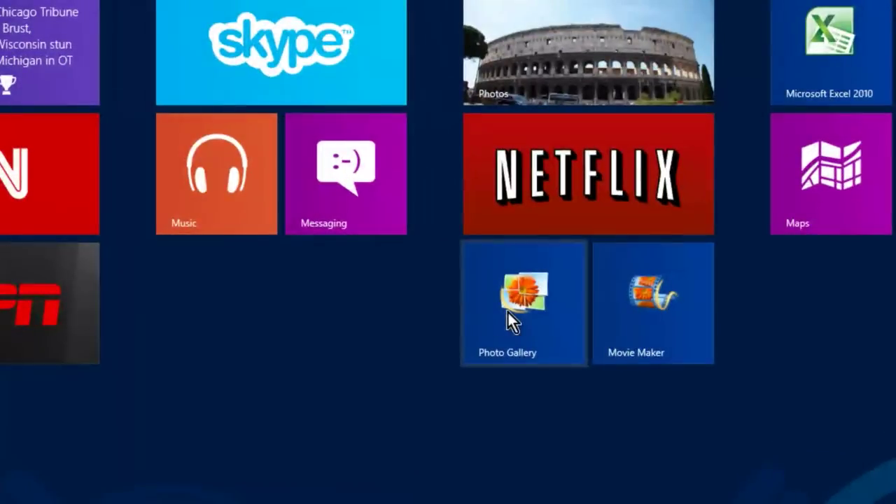
{"action": "left_click", "coordinate": [508, 311]}
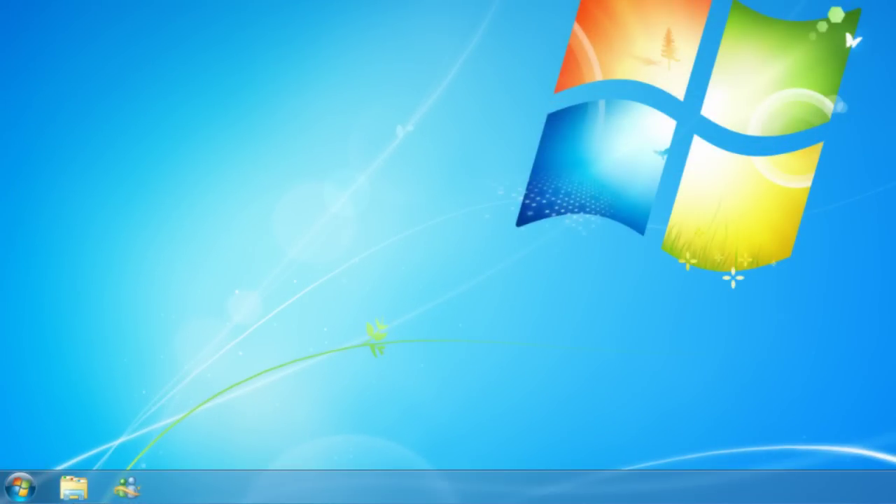
{"action": "key", "text": "super"}
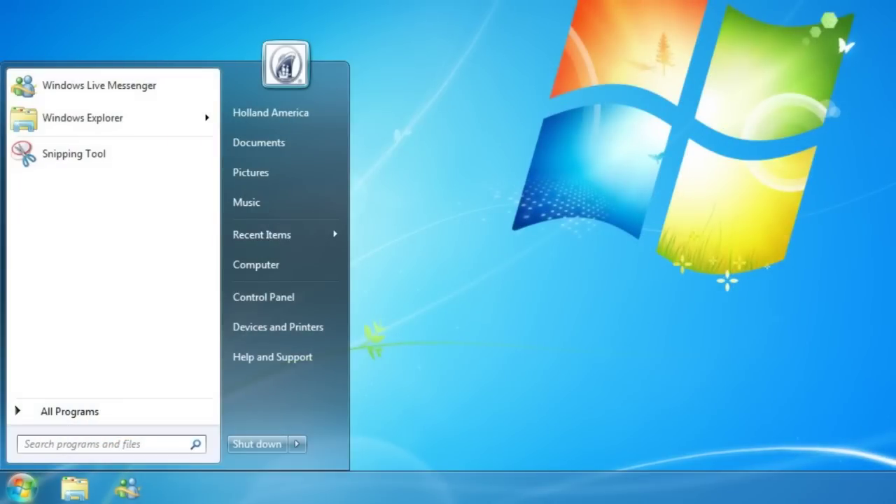
{"action": "type", "text": "photo"}
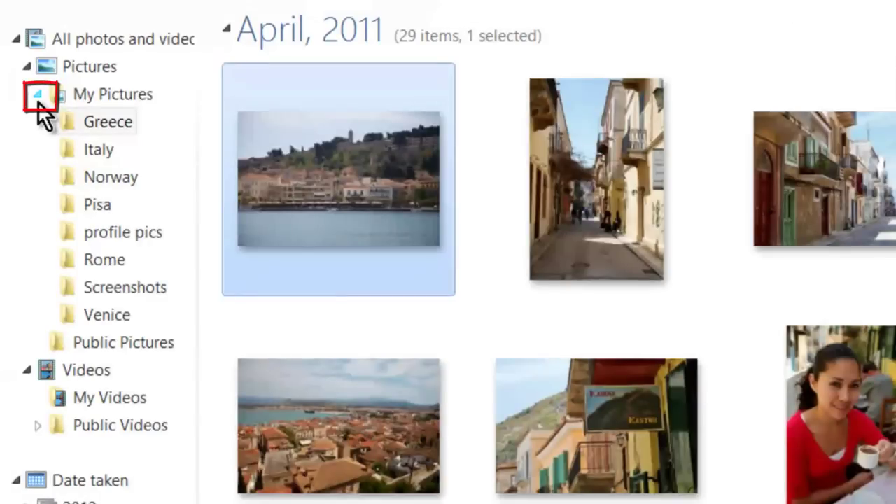
- Collapse and re-expand the My Pictures folder, and show the photos in its Greece subfolder
{"action": "left_click", "coordinate": [38, 94]}
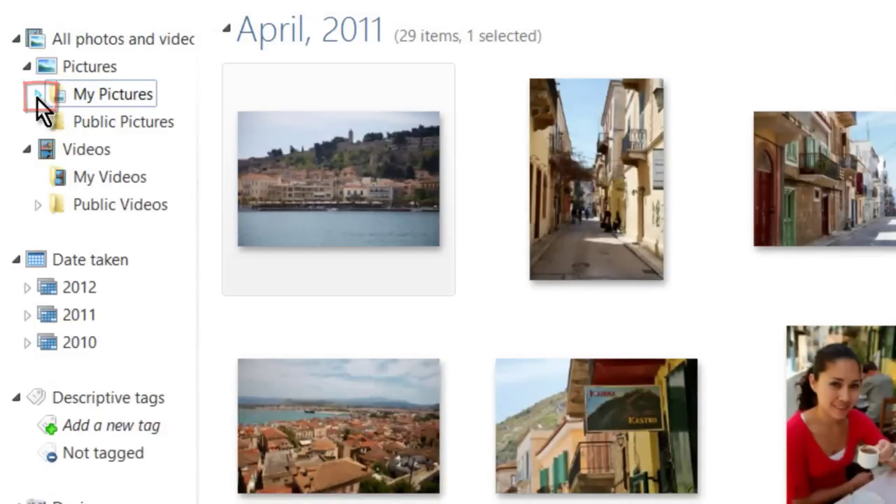
{"action": "left_click", "coordinate": [36, 98]}
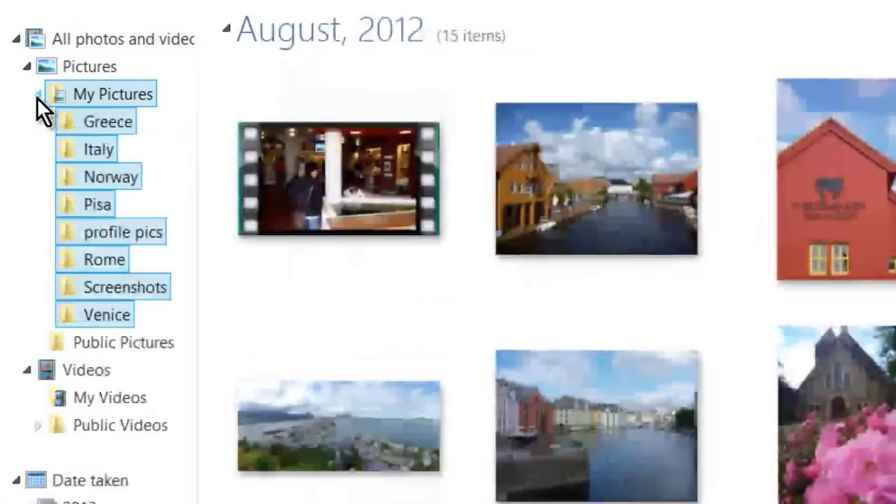
{"action": "left_click", "coordinate": [36, 98]}
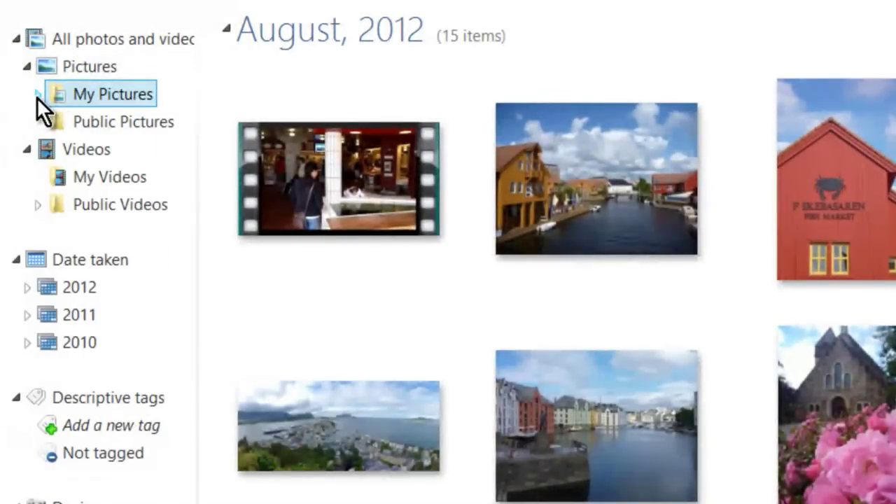
{"action": "left_click", "coordinate": [37, 97]}
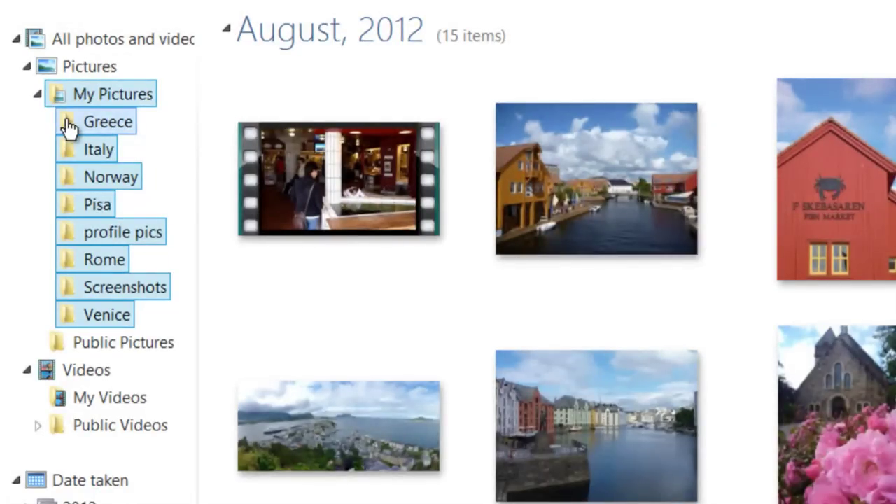
{"action": "left_click", "coordinate": [69, 126]}
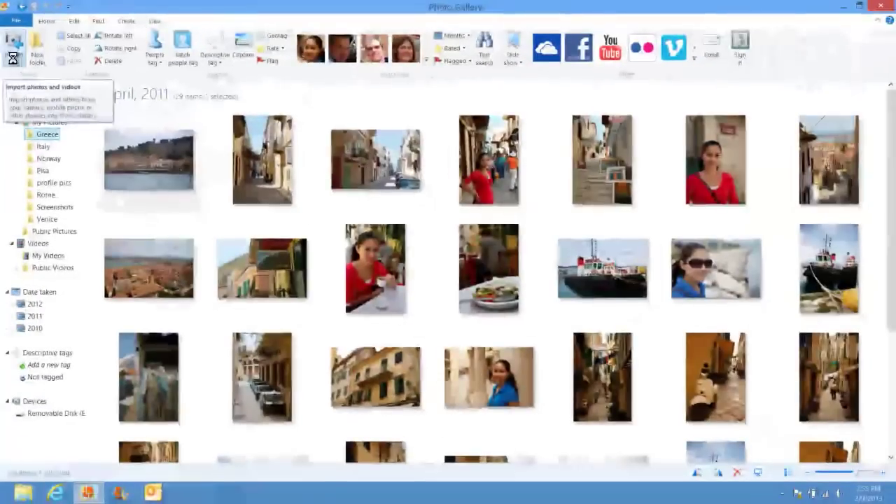
- Start an import from Removable Disk (E:) with the review, organize and group option, and maximize the import window
{"action": "left_click", "coordinate": [13, 56]}
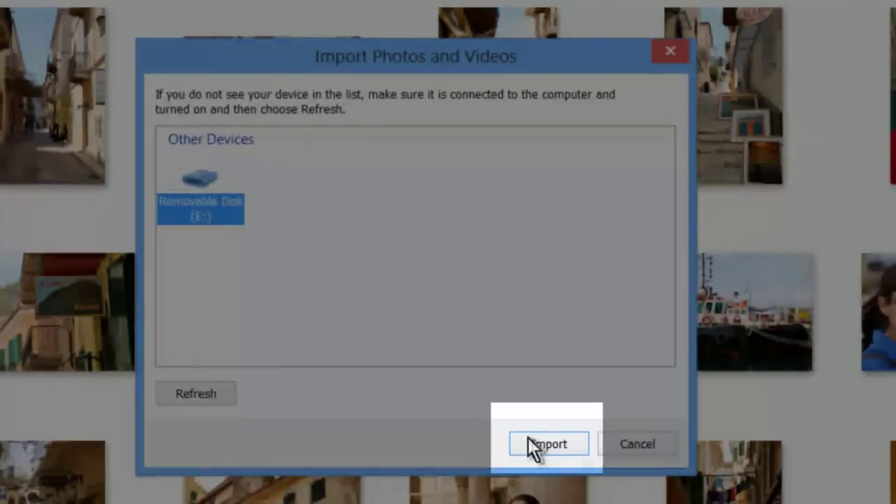
{"action": "left_click", "coordinate": [541, 444]}
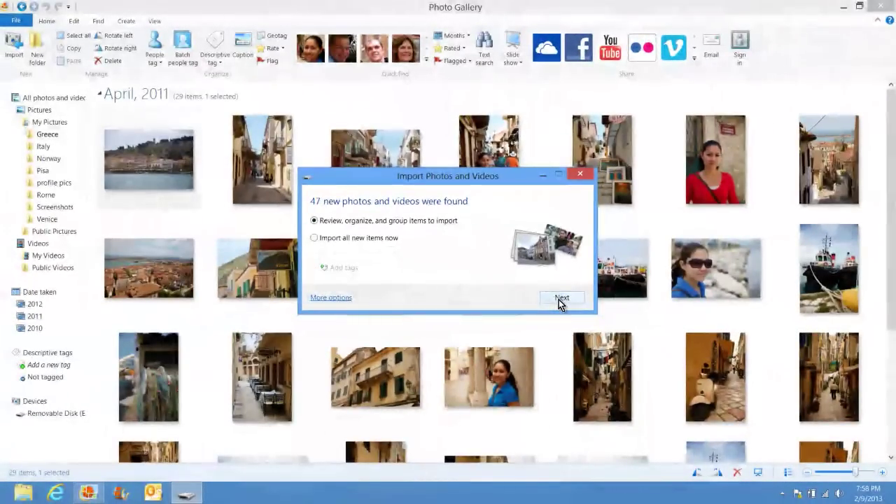
{"action": "left_click", "coordinate": [561, 299]}
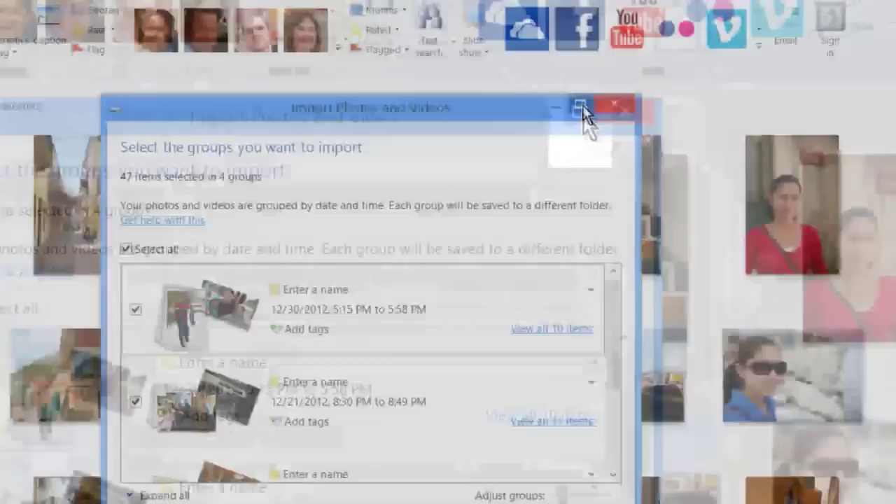
{"action": "left_click", "coordinate": [582, 106]}
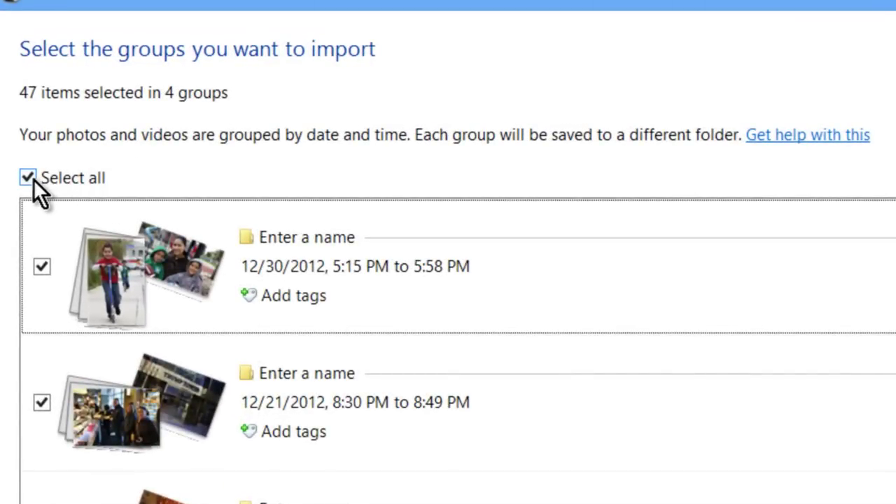
- Deselect all groups, expand the 12/30/2012 group and include only its items in the import
{"action": "left_click", "coordinate": [31, 180]}
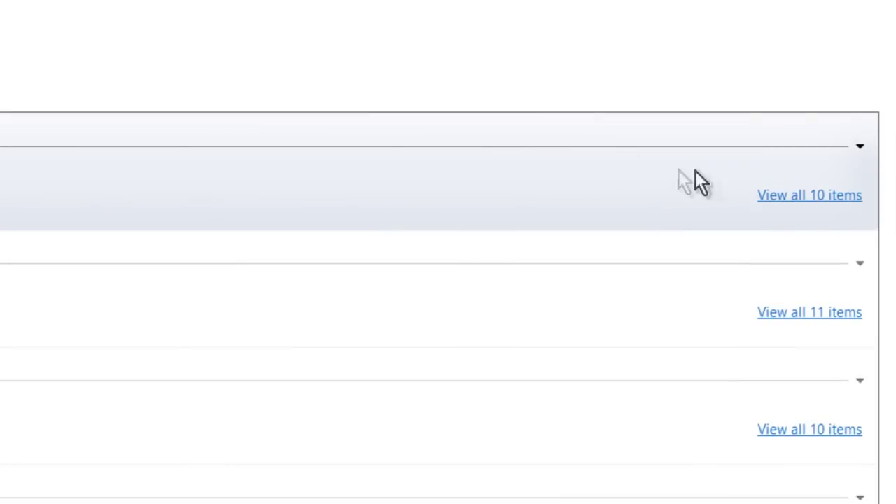
{"action": "left_click", "coordinate": [768, 198]}
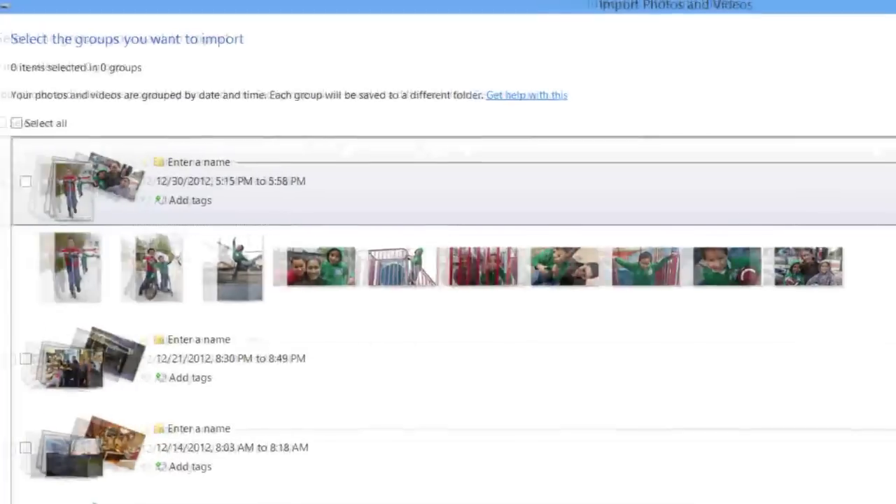
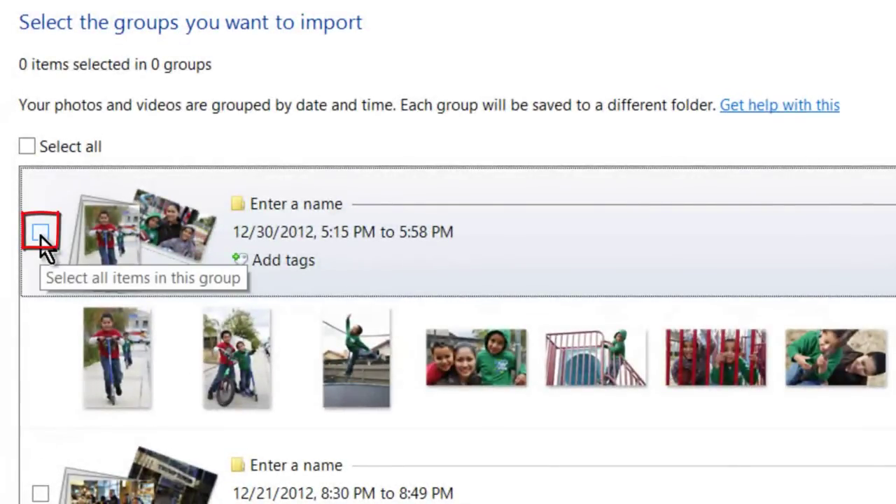
{"action": "left_click", "coordinate": [40, 233]}
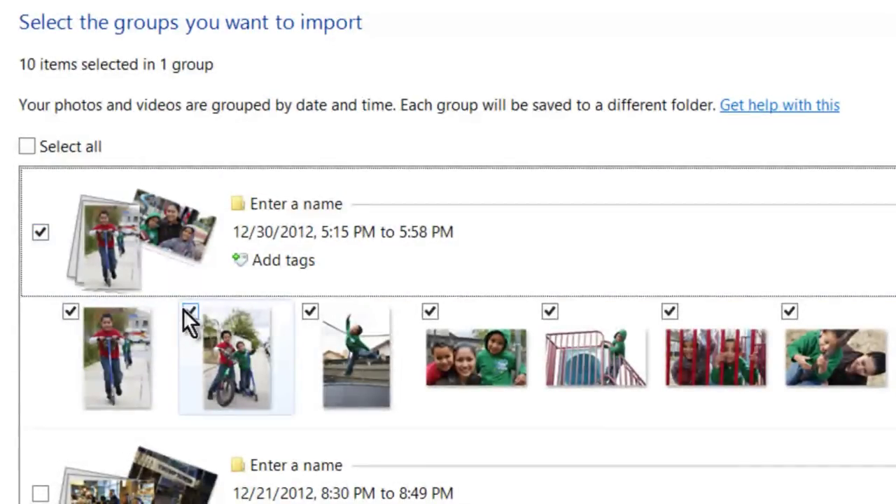
- Exclude the second, third and fourth photos of the 12/30/2012 group from the import
{"action": "left_click", "coordinate": [186, 310]}
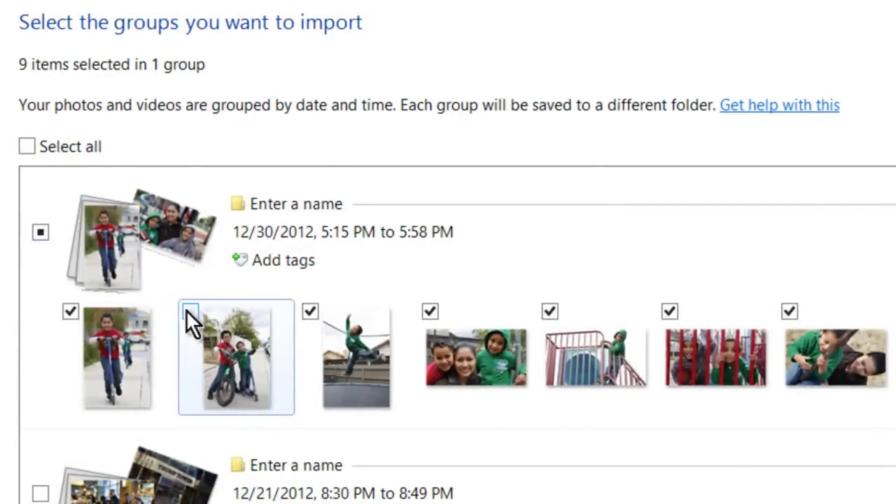
{"action": "left_click", "coordinate": [309, 312]}
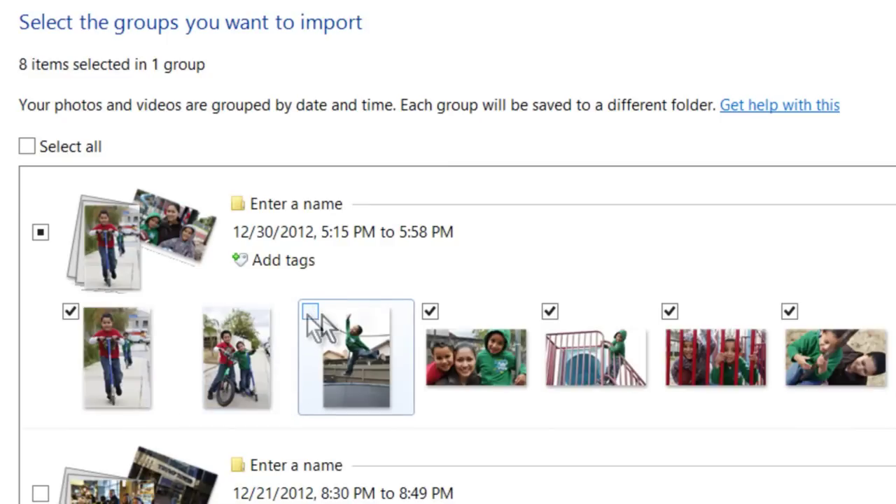
{"action": "left_click", "coordinate": [430, 312]}
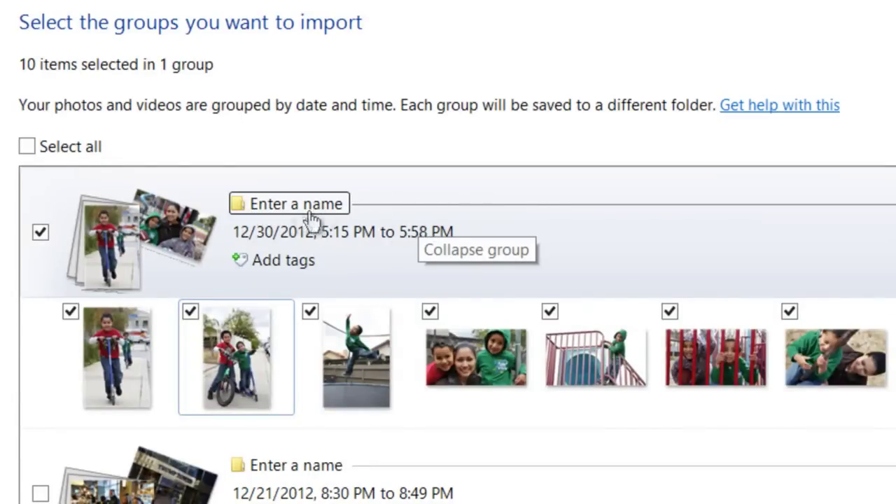
- Name the 12/30/2012 group "Nephews" and collapse all groups
{"action": "left_click", "coordinate": [283, 207]}
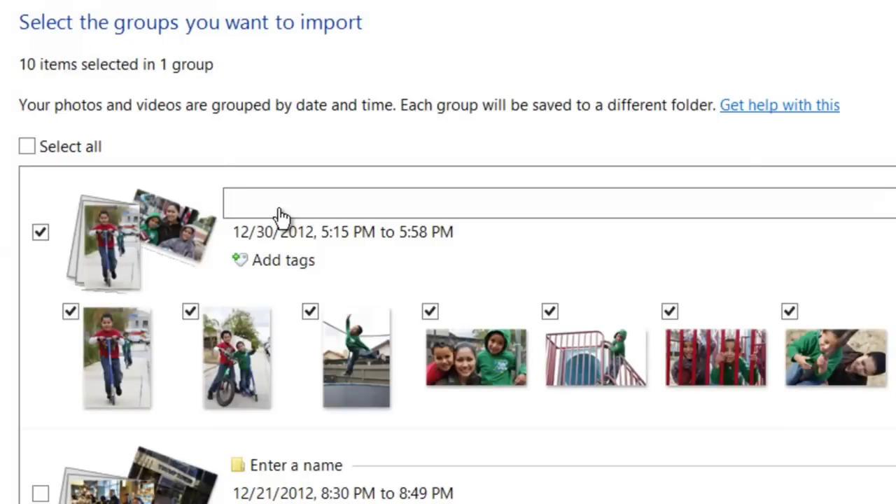
{"action": "type", "text": "Nephews"}
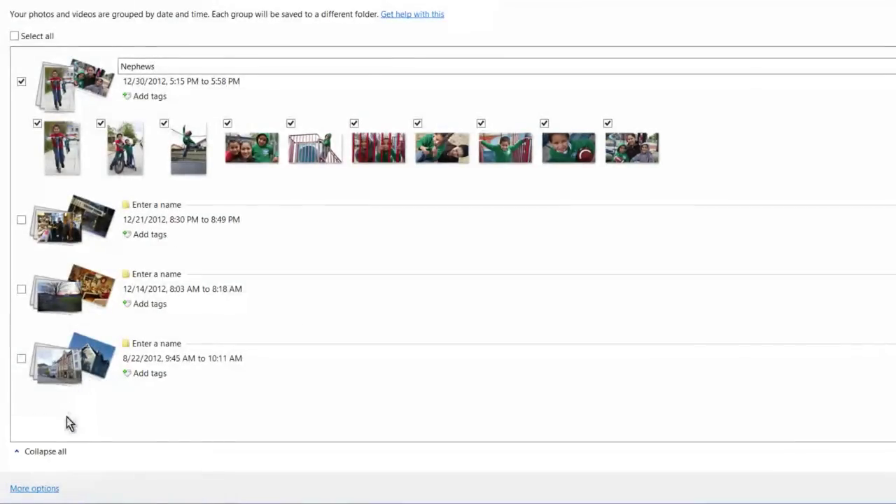
{"action": "left_click", "coordinate": [45, 452]}
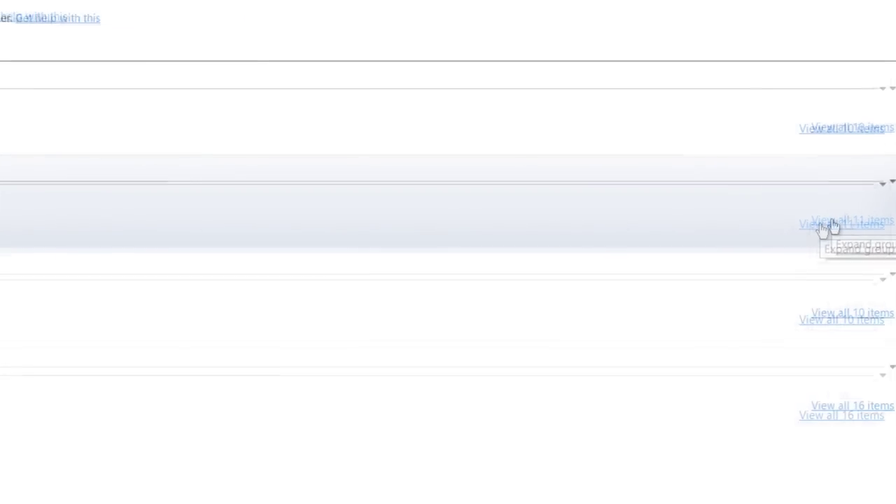
- Include the 12/21/2012 group in the import, name it "New York" and collapse all groups
{"action": "left_click", "coordinate": [832, 226]}
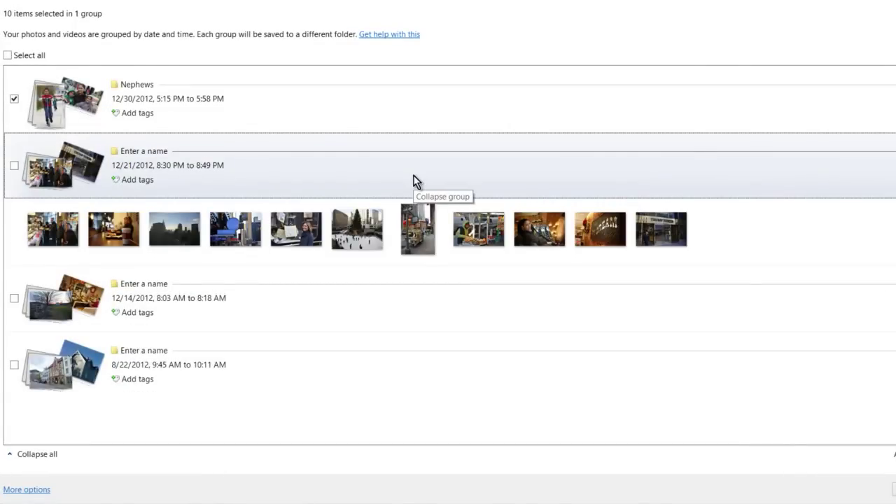
{"action": "left_click", "coordinate": [15, 167]}
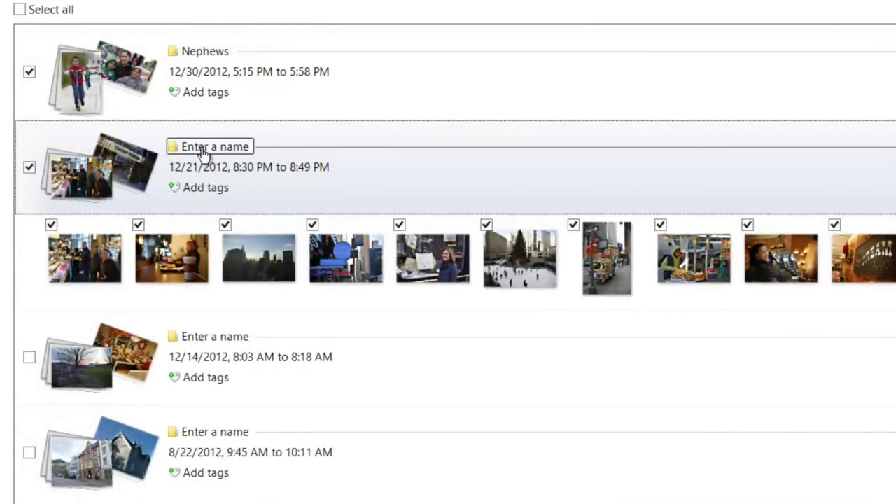
{"action": "left_click", "coordinate": [202, 147]}
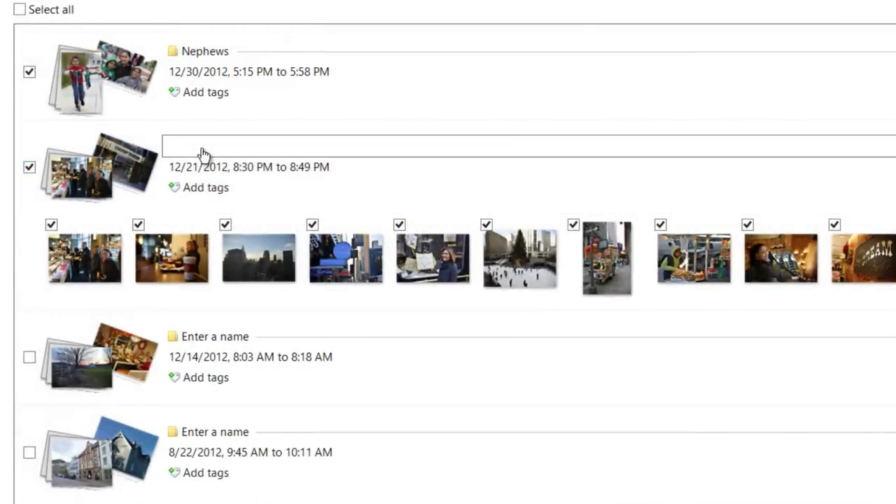
{"action": "type", "text": "New York"}
{"action": "left_click", "coordinate": [42, 488]}
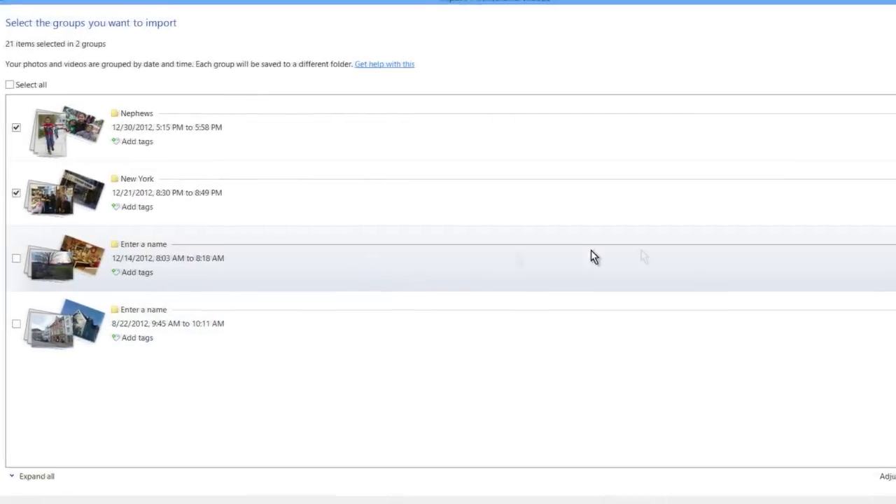
- Include the 12/14/2012 group, name it "Visit to Grandmas" and import the selected groups
{"action": "left_click", "coordinate": [843, 265]}
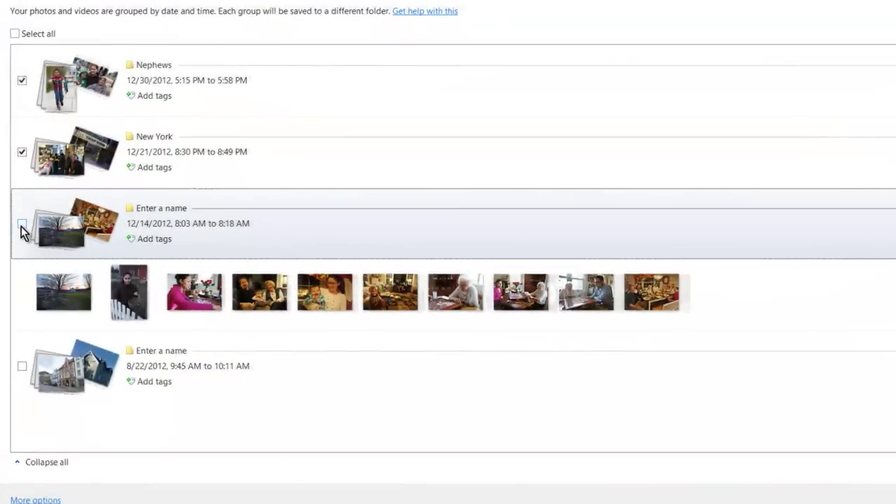
{"action": "left_click", "coordinate": [22, 224]}
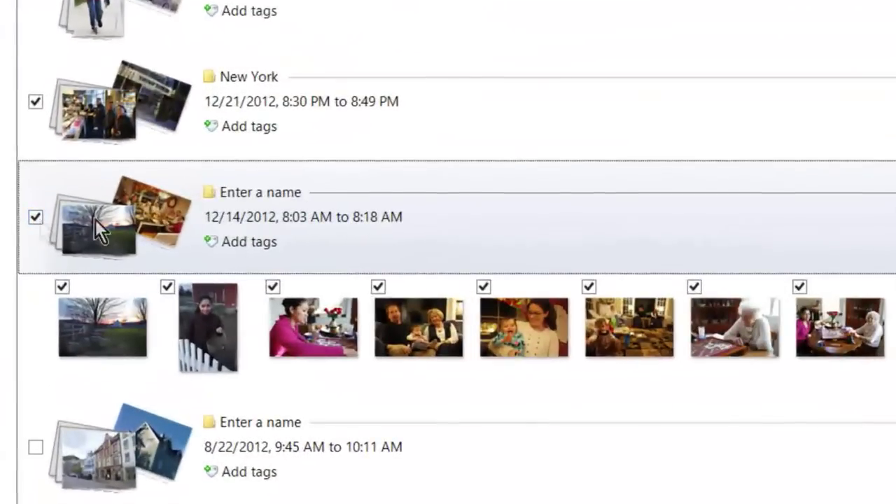
{"action": "left_click", "coordinate": [232, 200]}
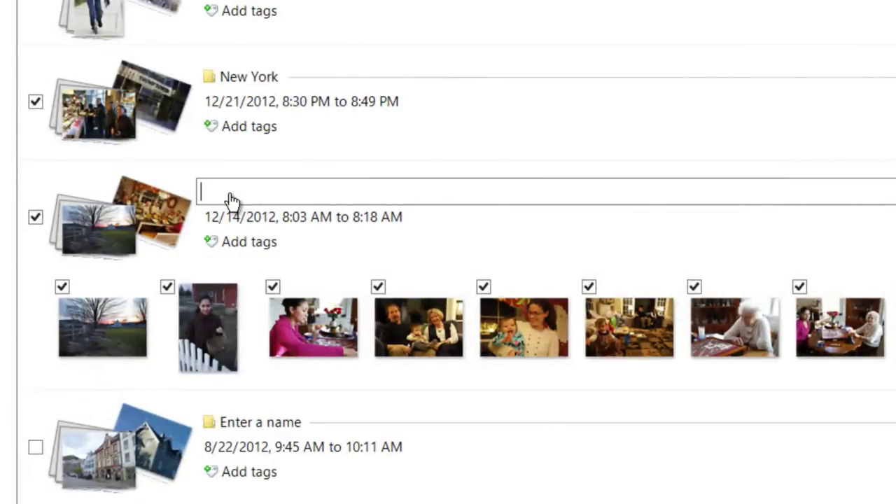
{"action": "type", "text": "Visit t"}
{"action": "type", "text": "o Grandm"}
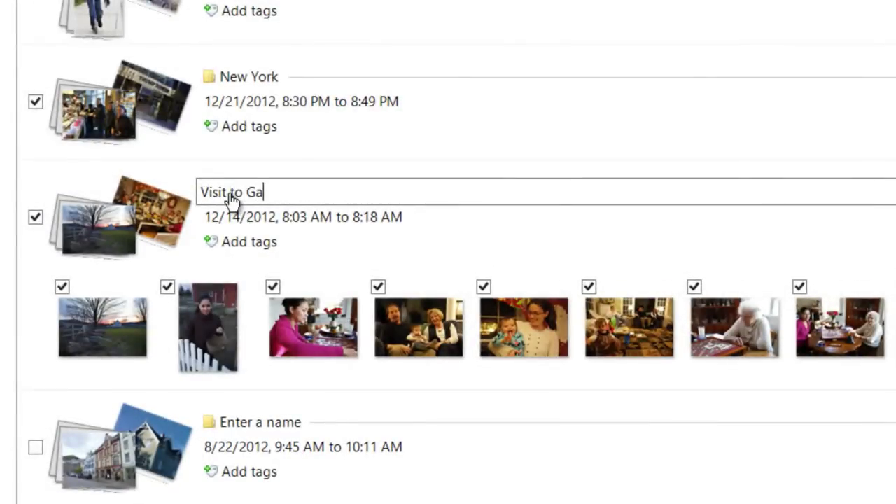
{"action": "type", "text": "as"}
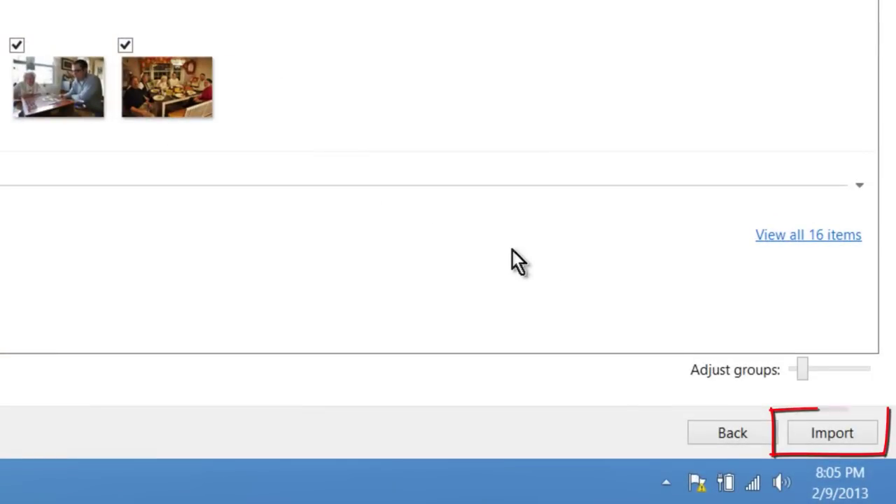
{"action": "left_click", "coordinate": [820, 433]}
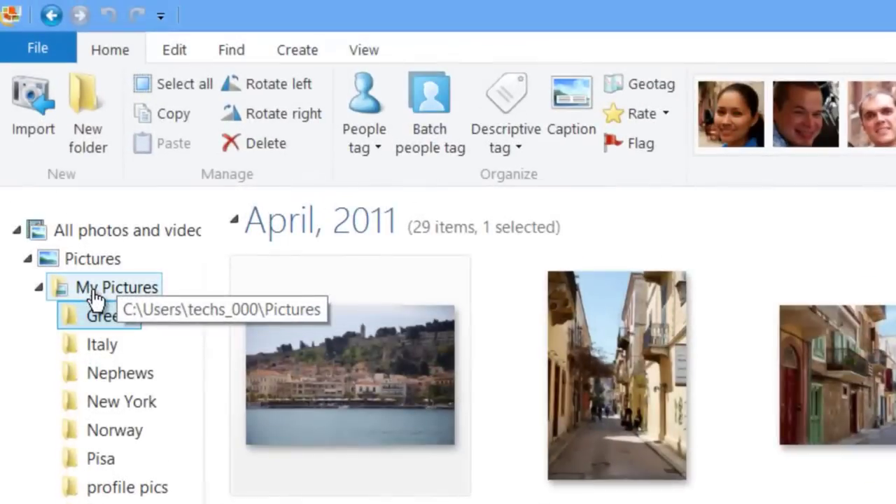
- Create a new folder named "Cruise 2013" under My Pictures
{"action": "left_click", "coordinate": [73, 149]}
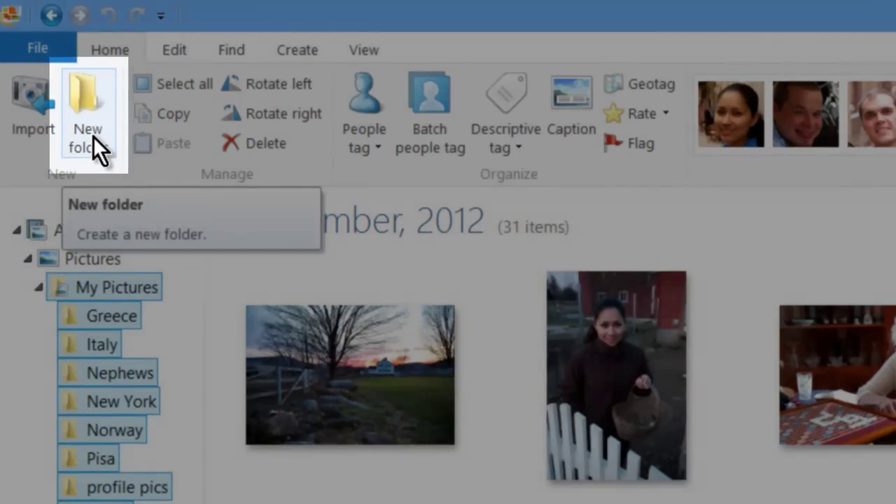
{"action": "left_click", "coordinate": [94, 136]}
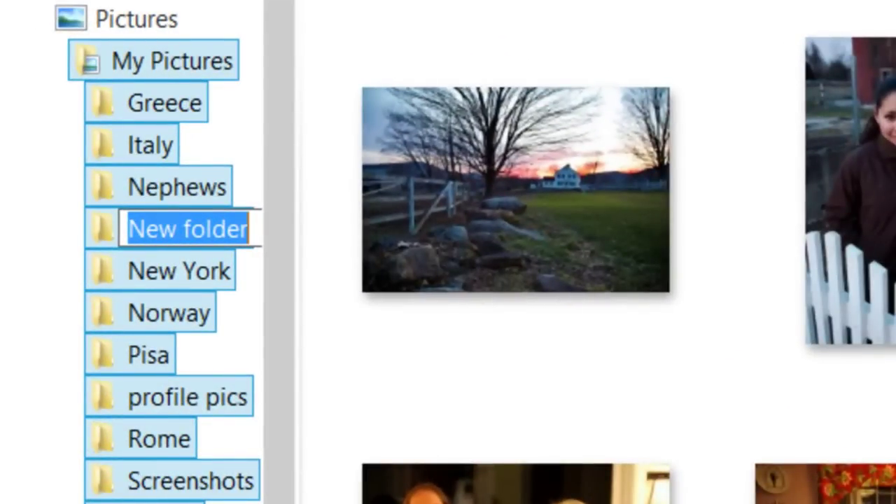
{"action": "type", "text": "Cruise 2013"}
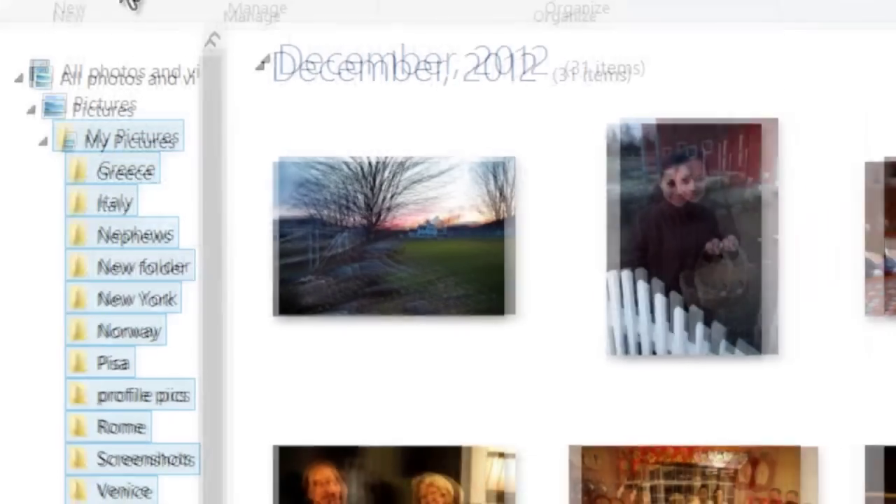
{"action": "key", "text": "Return"}
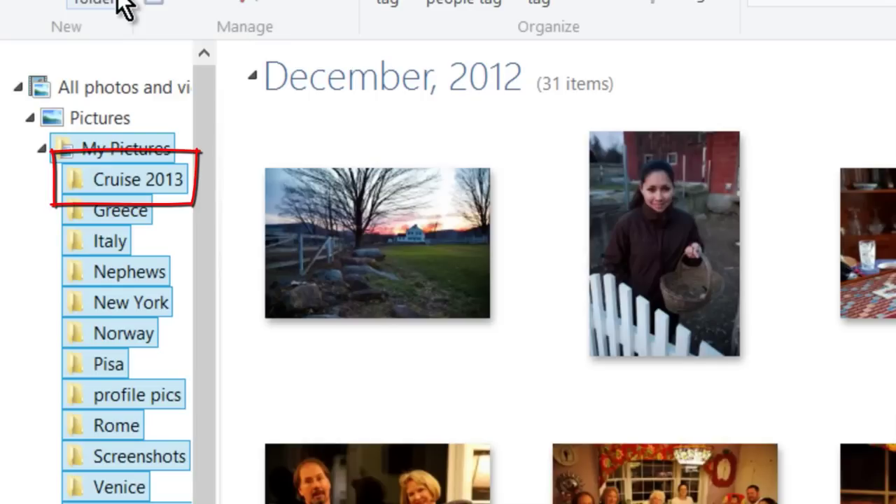
- Move the Greece, New York, Rome and Norway folders into the Cruise 2013 folder
{"action": "left_click", "coordinate": [77, 190]}
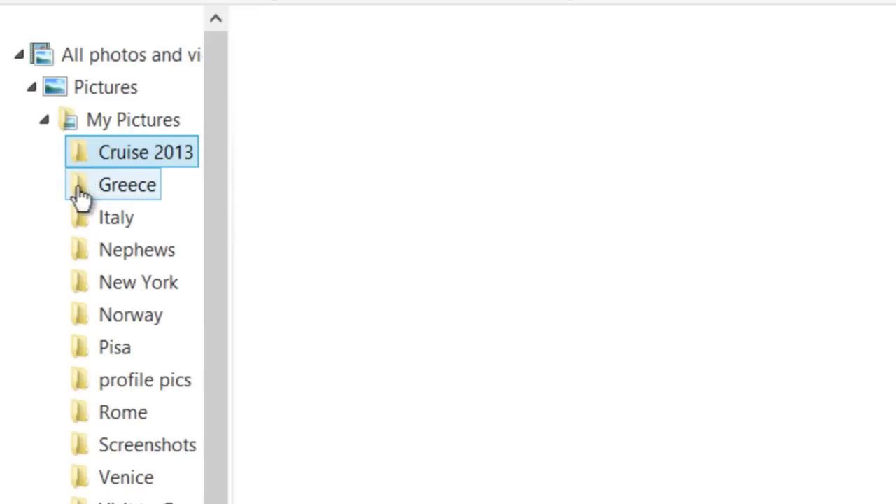
{"action": "left_click_drag", "start_coordinate": [80, 190], "coordinate": [91, 155]}
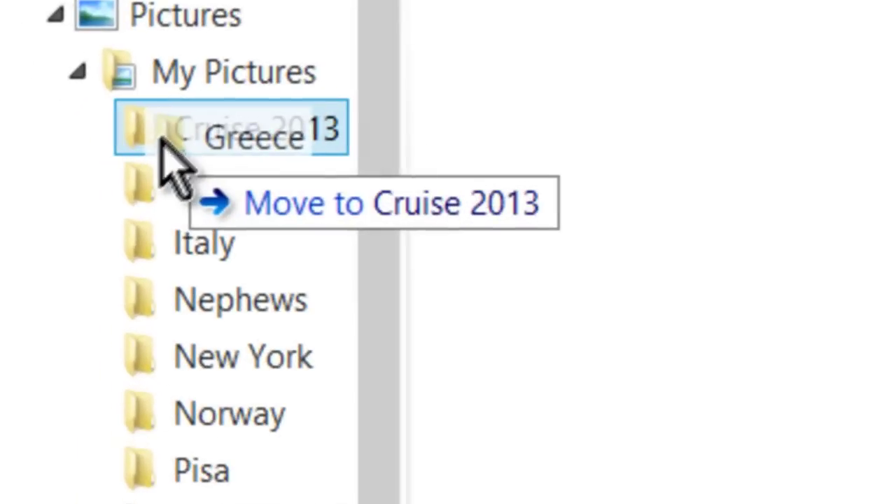
{"action": "left_click_drag", "start_coordinate": [160, 137], "coordinate": [160, 140]}
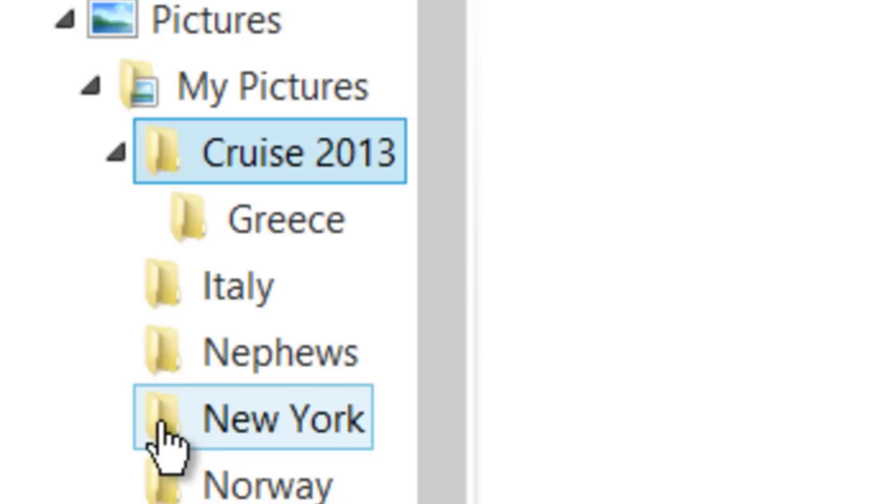
{"action": "left_click_drag", "start_coordinate": [164, 424], "coordinate": [179, 157]}
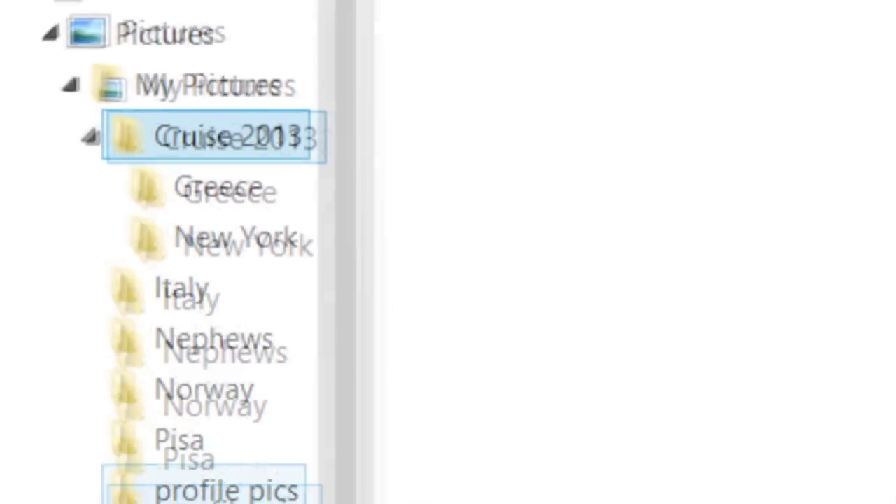
{"action": "left_click_drag", "start_coordinate": [108, 486], "coordinate": [143, 134]}
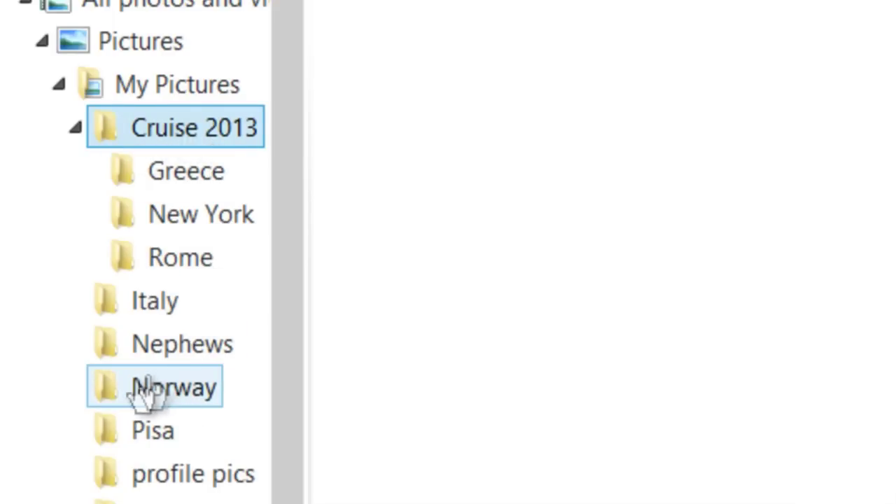
{"action": "left_click_drag", "start_coordinate": [118, 386], "coordinate": [134, 137]}
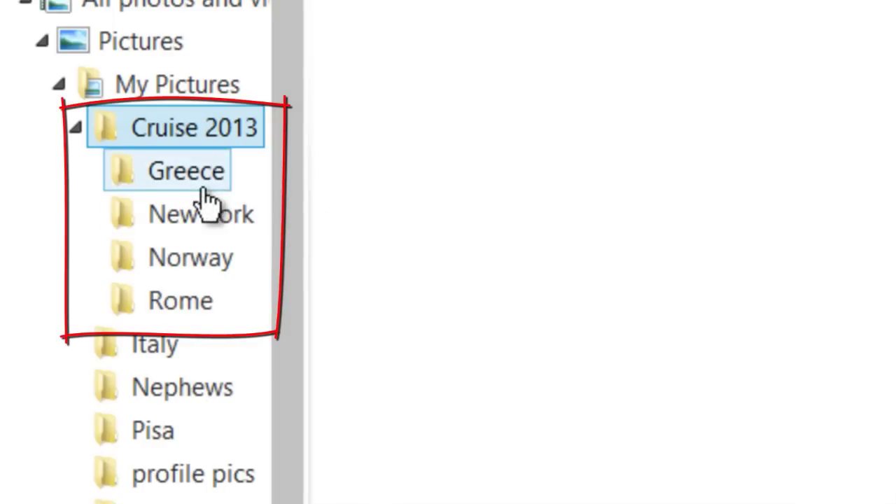
- Browse the photos in the Greece, New York, Norway and Rome subfolders and display the whole Cruise 2013 folder
{"action": "left_click", "coordinate": [126, 185]}
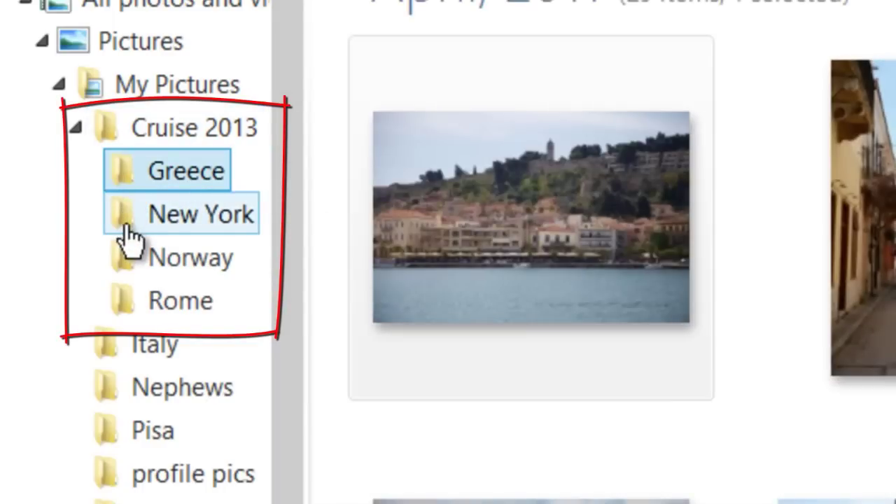
{"action": "left_click", "coordinate": [125, 231]}
{"action": "left_click", "coordinate": [127, 273]}
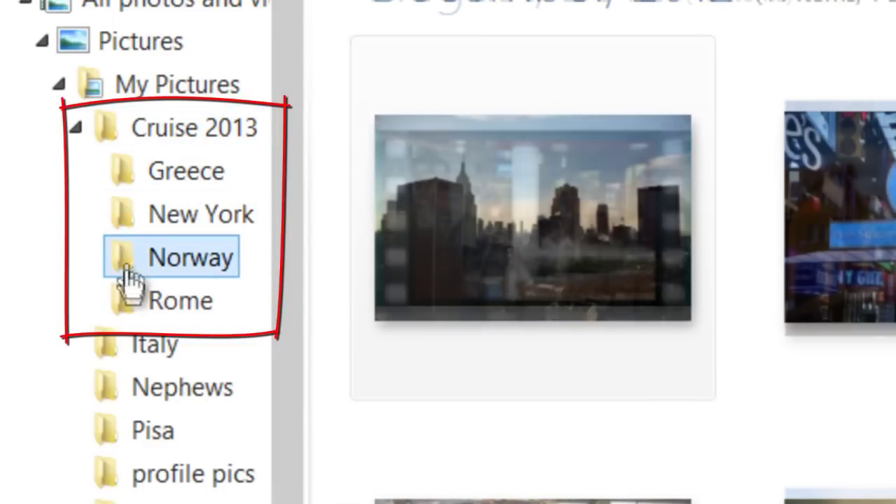
{"action": "left_click", "coordinate": [131, 306]}
{"action": "left_click", "coordinate": [130, 276]}
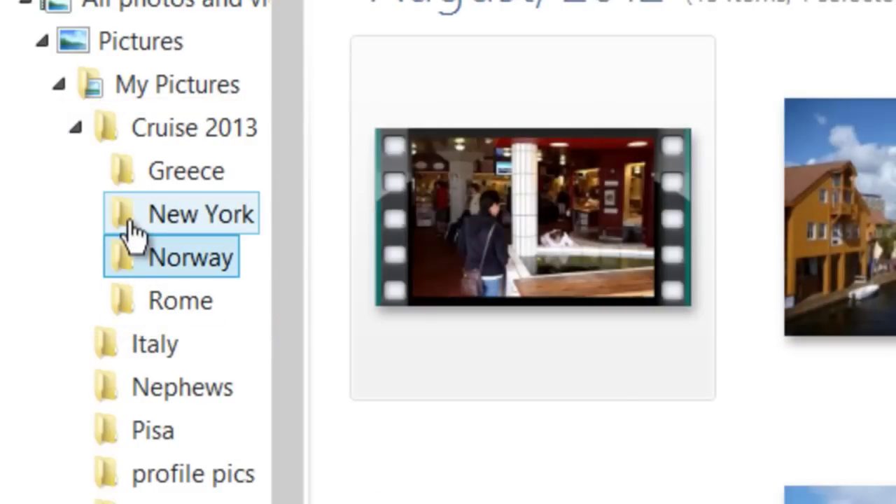
{"action": "left_click", "coordinate": [130, 225]}
{"action": "left_click", "coordinate": [130, 183]}
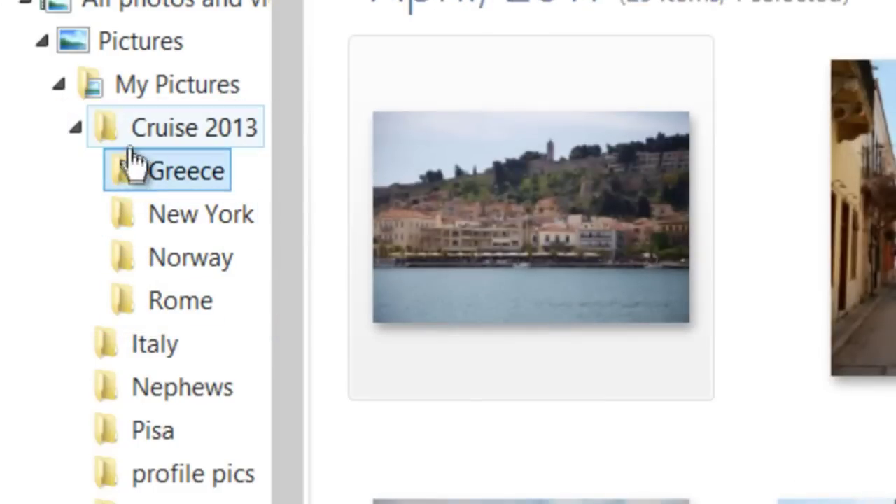
{"action": "left_click", "coordinate": [128, 224]}
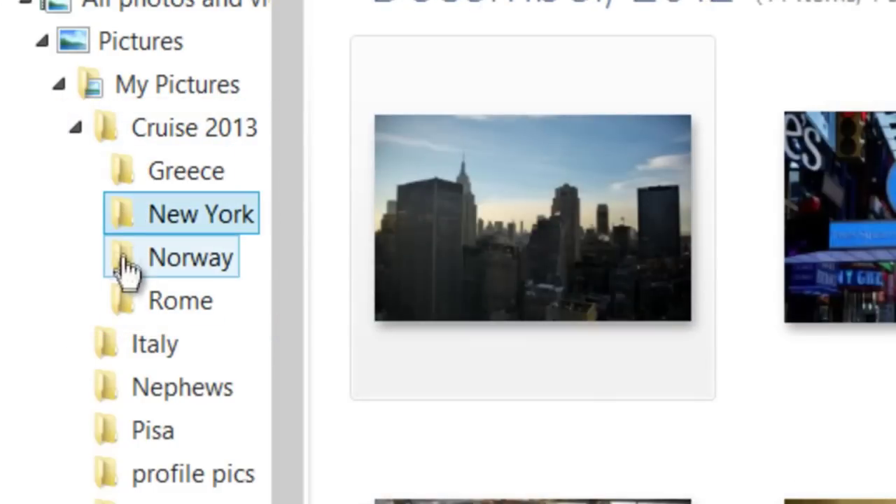
{"action": "left_click", "coordinate": [126, 271]}
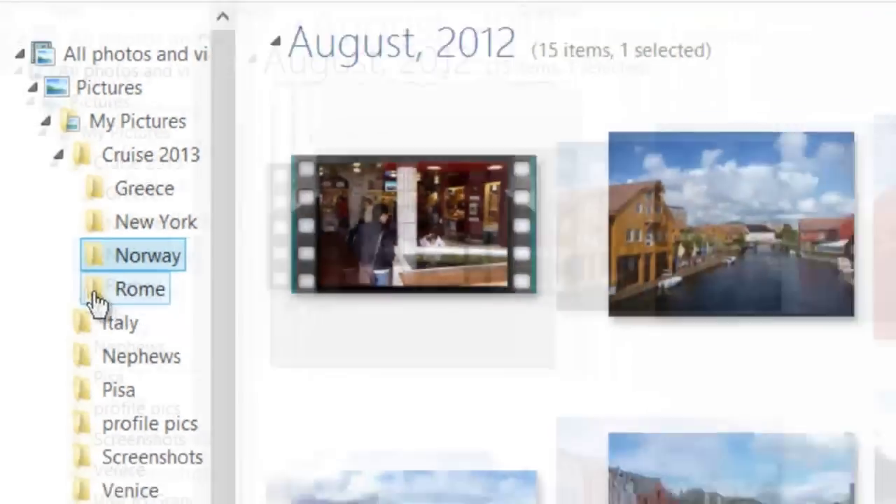
{"action": "left_click", "coordinate": [126, 309]}
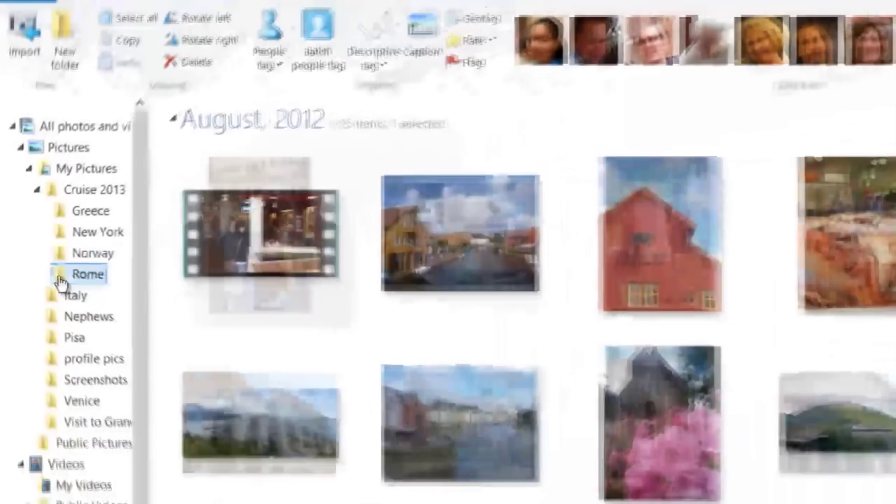
{"action": "left_click", "coordinate": [124, 264]}
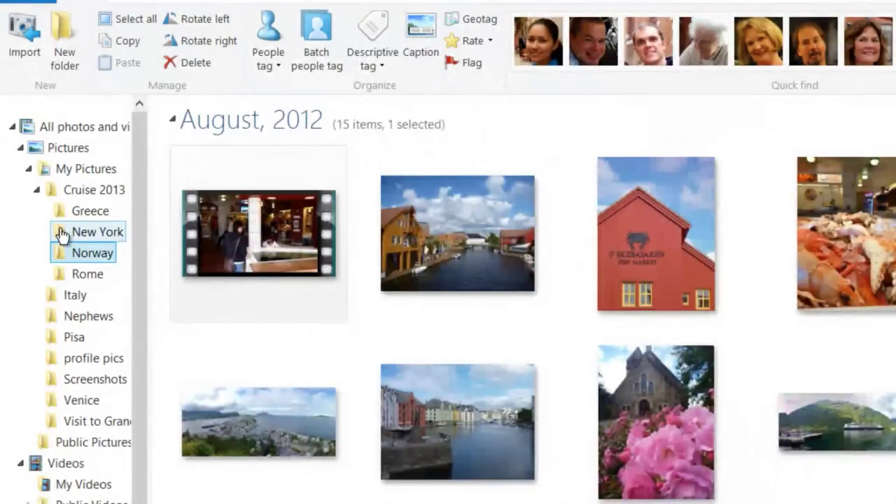
{"action": "left_click", "coordinate": [63, 234]}
{"action": "left_click", "coordinate": [63, 216]}
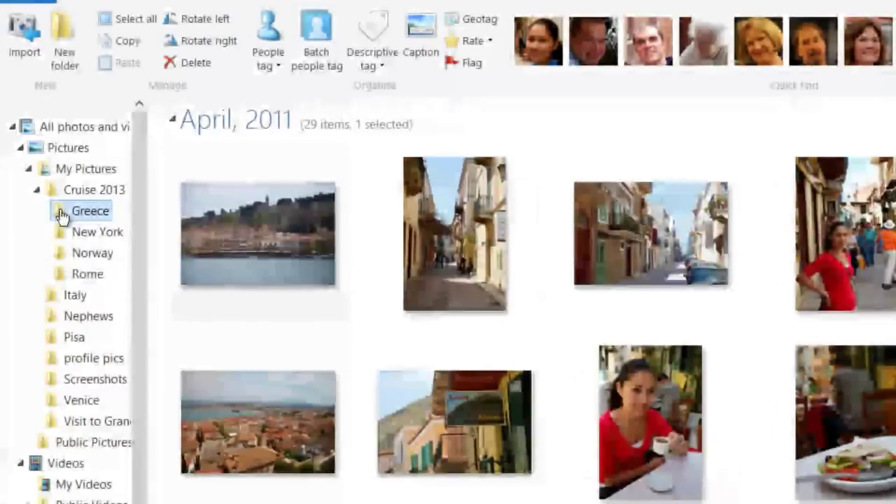
{"action": "left_click", "coordinate": [63, 236]}
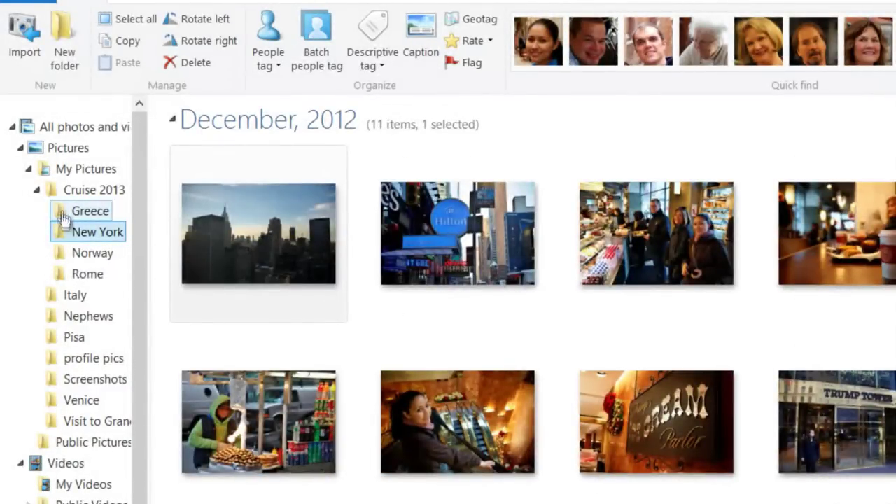
{"action": "left_click", "coordinate": [56, 197]}
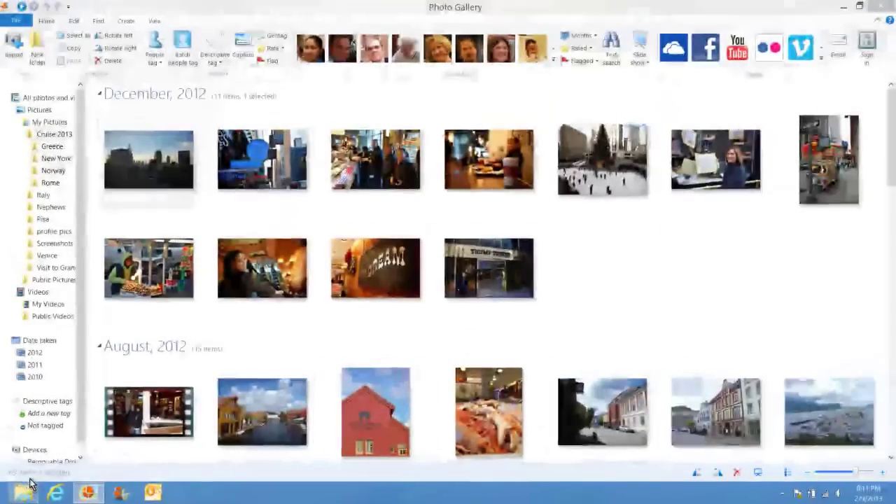
- Switch to File Explorer, examine the subfolders of Cruise 2013 in the Pictures library and close the window
{"action": "left_click", "coordinate": [42, 483]}
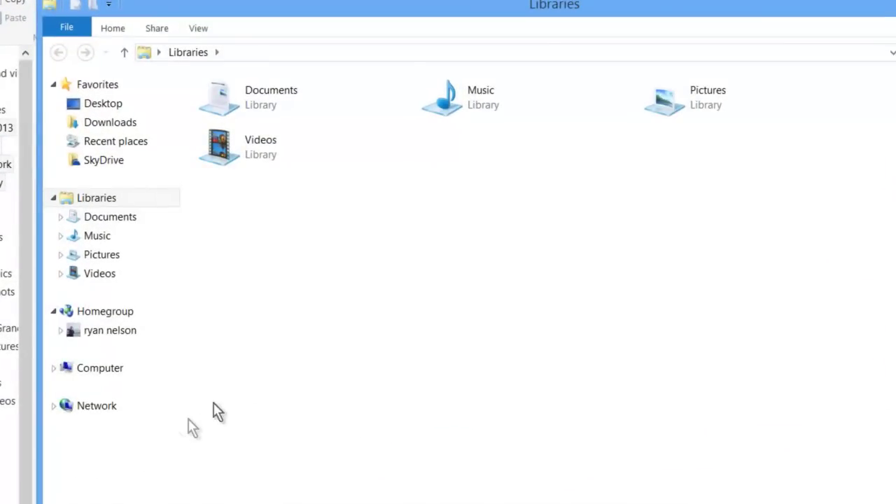
{"action": "double_click", "coordinate": [671, 120]}
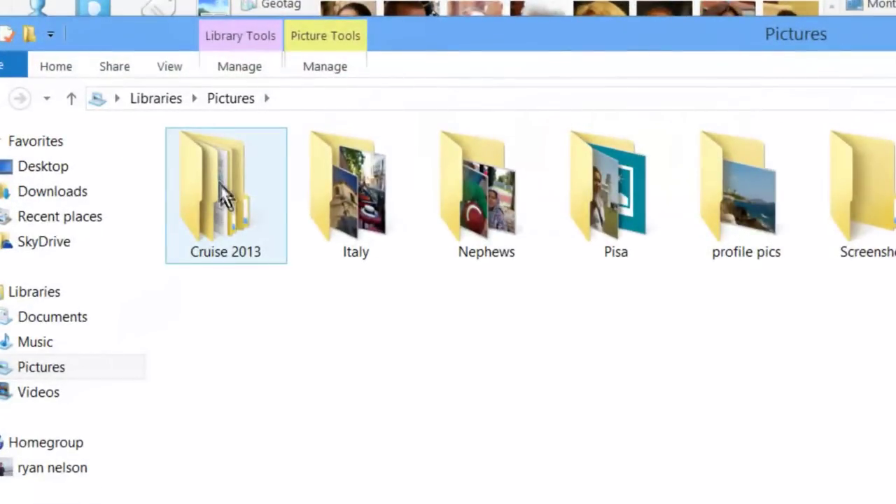
{"action": "mouse_move", "coordinate": [217, 179]}
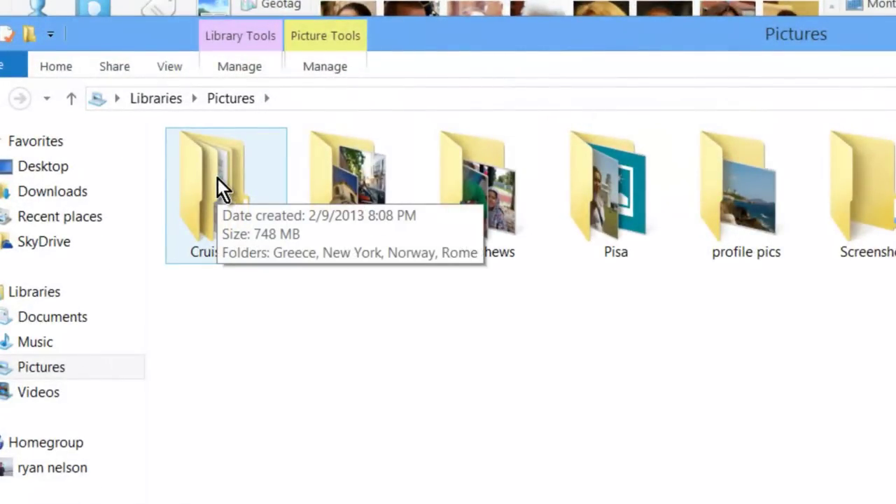
{"action": "double_click", "coordinate": [217, 178]}
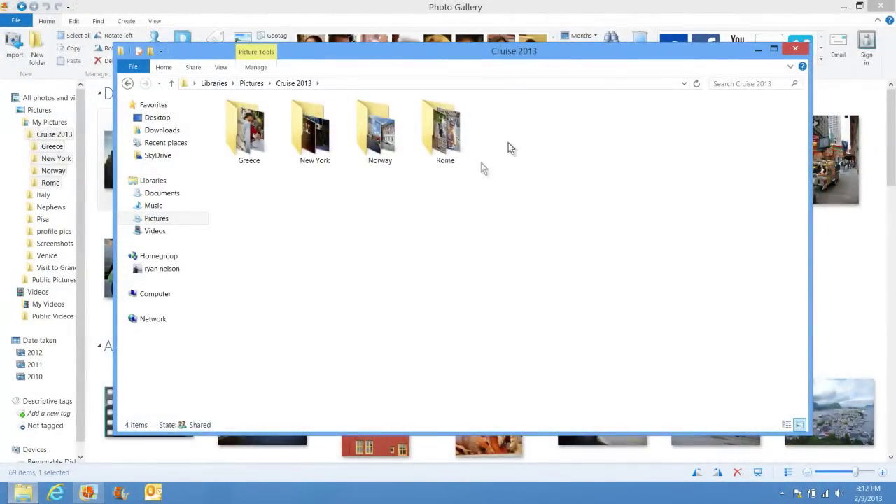
{"action": "left_click", "coordinate": [798, 49]}
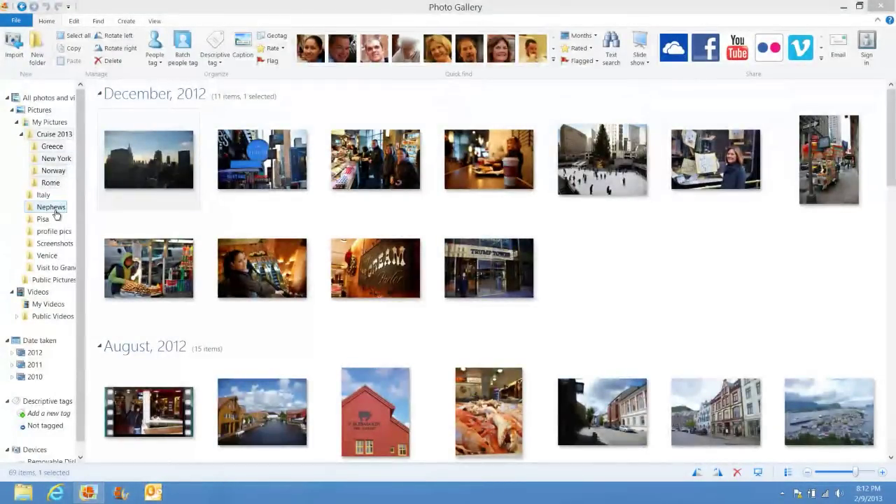
- Select the Cruise 2013 folder in Photo Gallery's folder tree
{"action": "mouse_move", "coordinate": [43, 196]}
{"action": "left_mouse_down"}
{"action": "mouse_move", "coordinate": [34, 199]}
{"action": "mouse_move", "coordinate": [33, 137]}
{"action": "mouse_move", "coordinate": [45, 196]}
{"action": "left_mouse_up"}
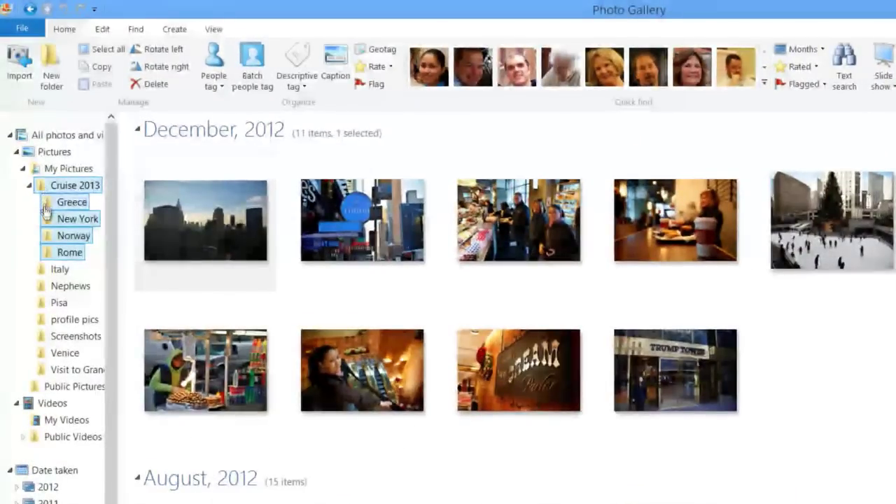